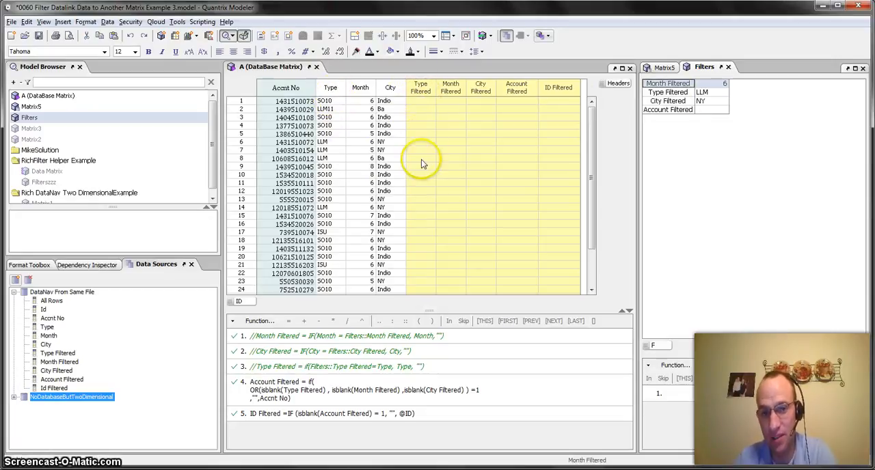
Uncomment the Month Filtered formula in the A (DataBase Matrix) so that it calculates
{"action": "left_click", "coordinate": [250, 336]}
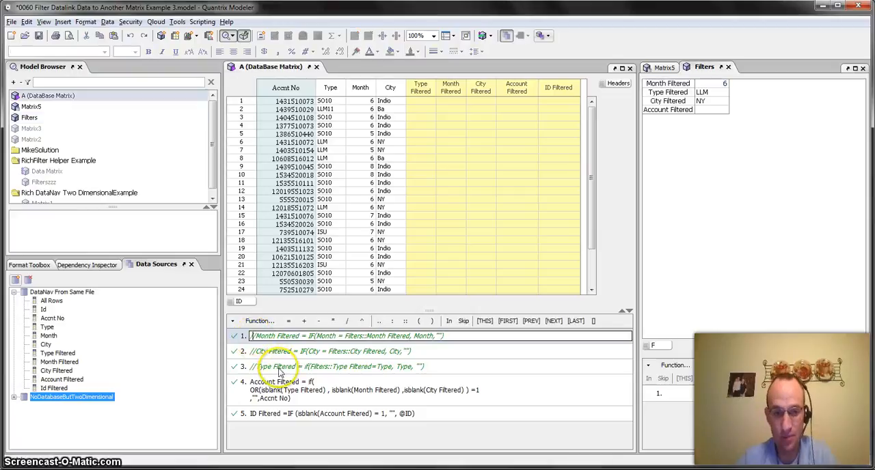
{"action": "key", "text": "Delete"}
{"action": "key", "text": "Delete"}
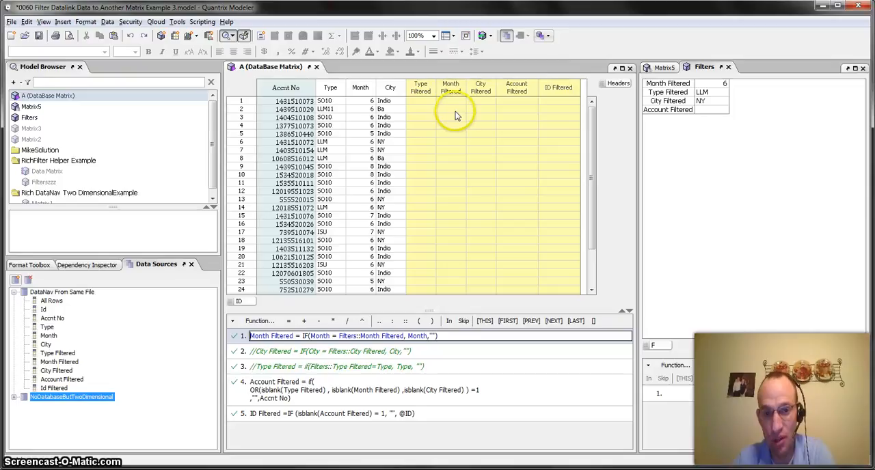
{"action": "left_click", "coordinate": [461, 95]}
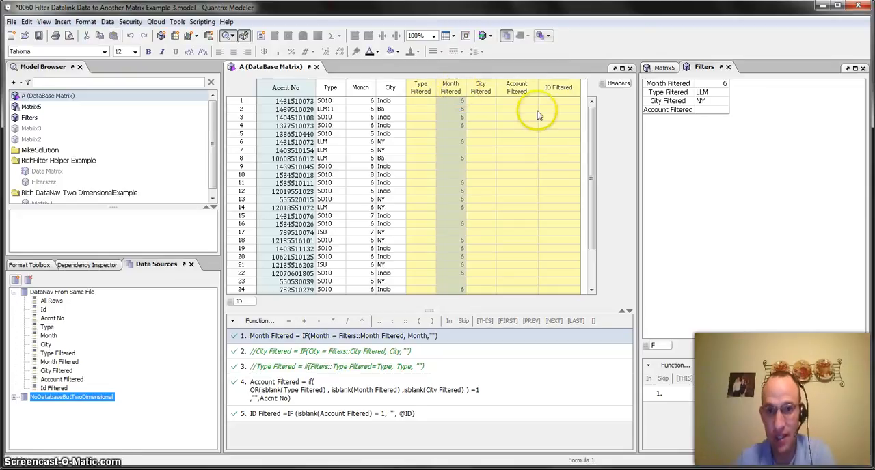
Set Month Filtered to 7 in the Filters matrix and review the filtered columns of the database matrix
{"action": "left_click", "coordinate": [713, 83]}
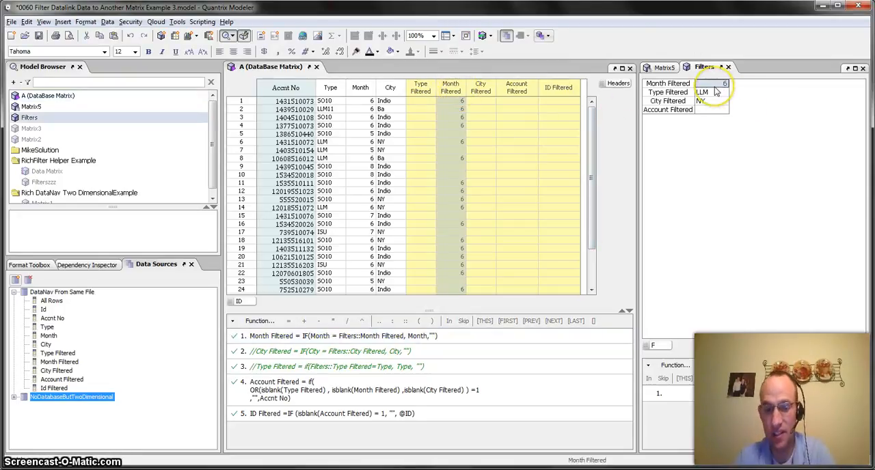
{"action": "type", "text": "7"}
{"action": "left_click", "coordinate": [715, 91]}
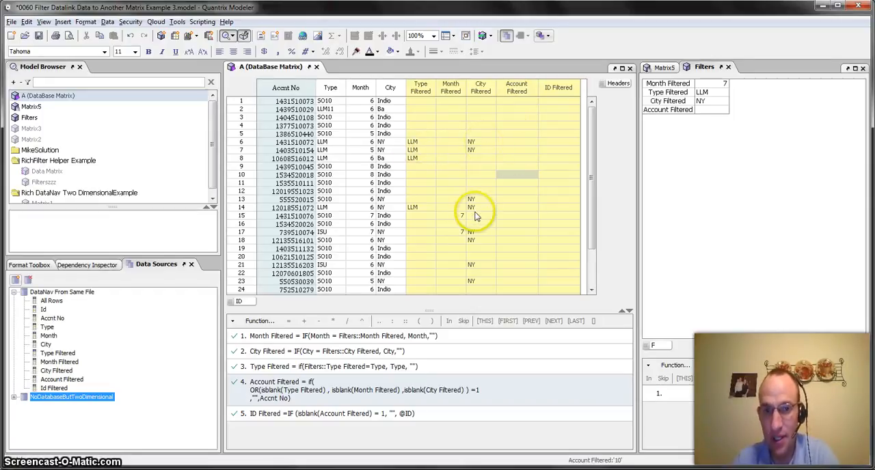
{"action": "scroll", "coordinate": [476, 217], "scroll_direction": "down", "scroll_amount": 2}
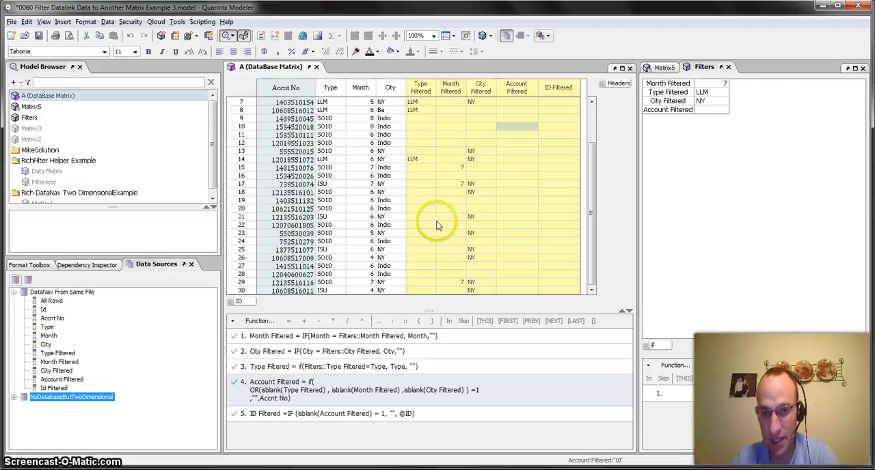
{"action": "scroll", "coordinate": [463, 222], "scroll_direction": "up", "scroll_amount": 2}
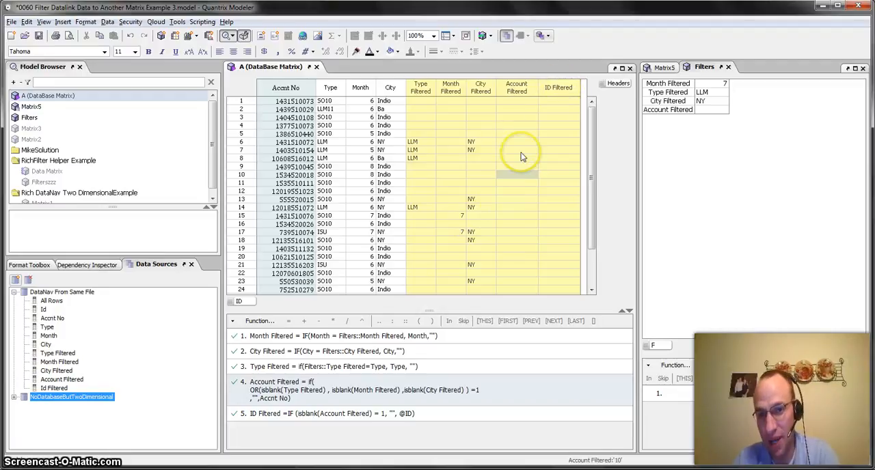
Set Month Filtered to 6 in the Filters matrix
{"action": "left_click", "coordinate": [716, 84]}
{"action": "type", "text": "6"}
{"action": "key", "text": "Return"}
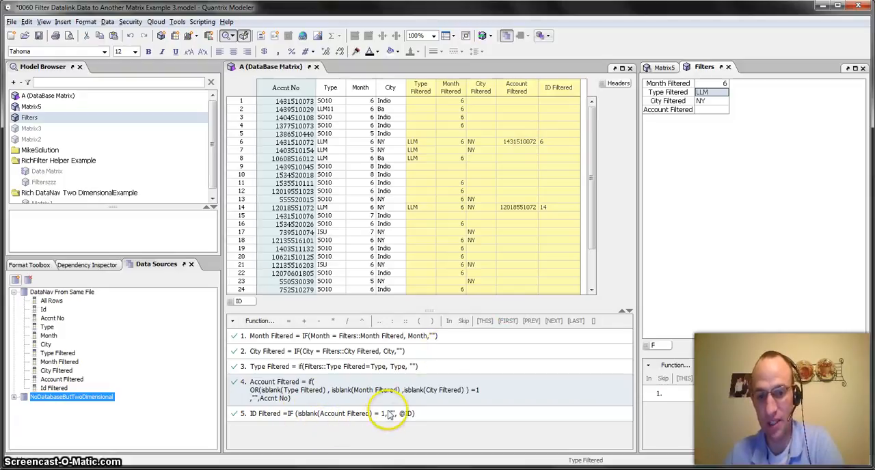
{"action": "type", "text": ")"}
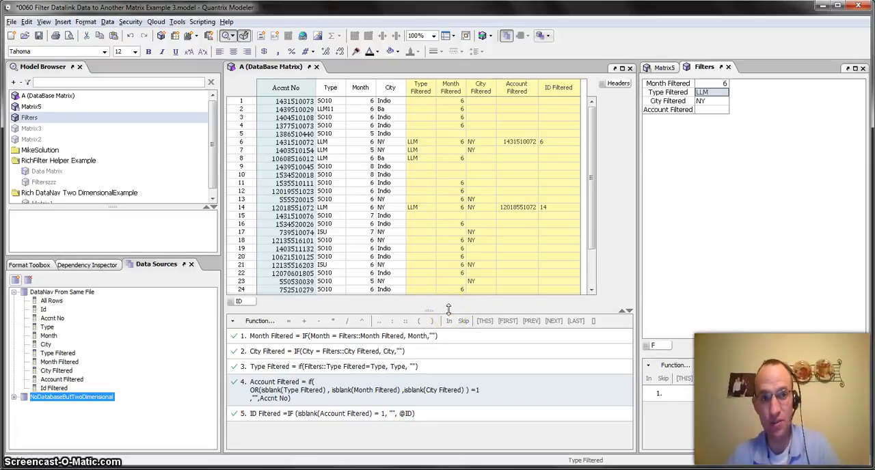
Start a new DataLink that takes Two Dimensional Matrix Data from the current model
{"action": "left_click", "coordinate": [107, 21]}
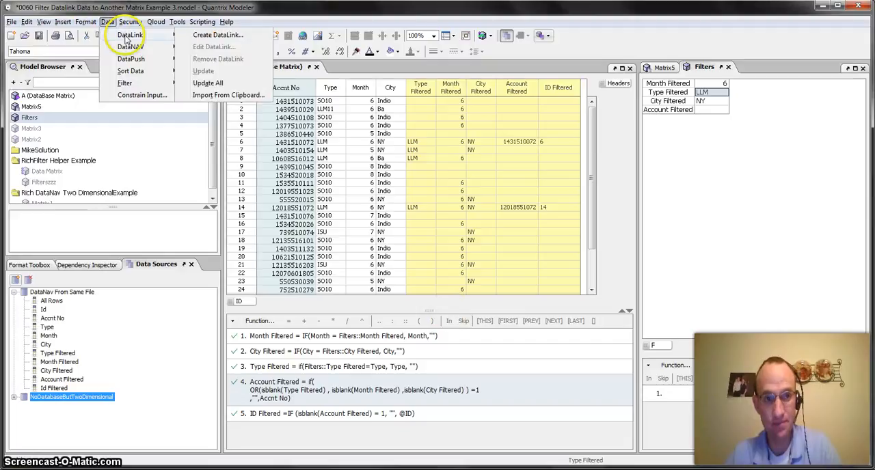
{"action": "left_click", "coordinate": [201, 21]}
{"action": "left_click", "coordinate": [107, 21]}
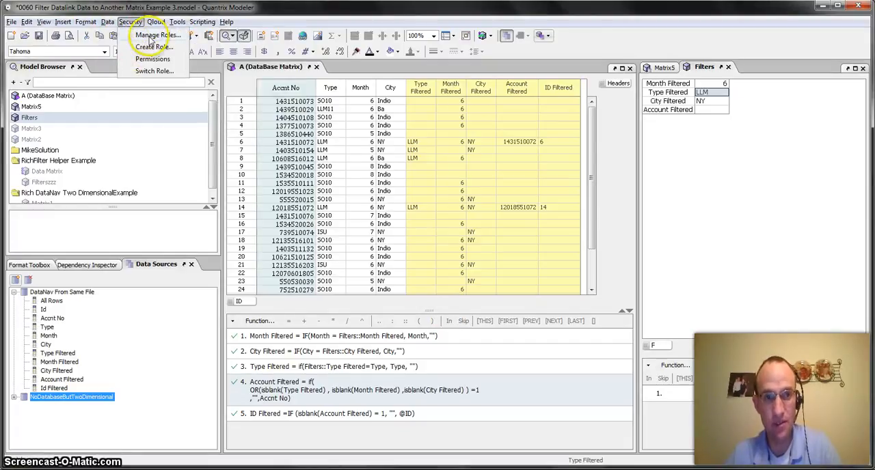
{"action": "mouse_move", "coordinate": [132, 35]}
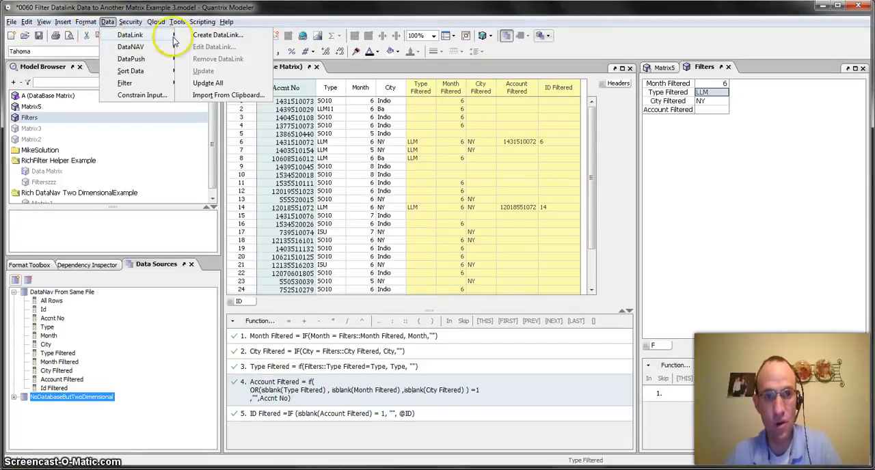
{"action": "left_click", "coordinate": [209, 35]}
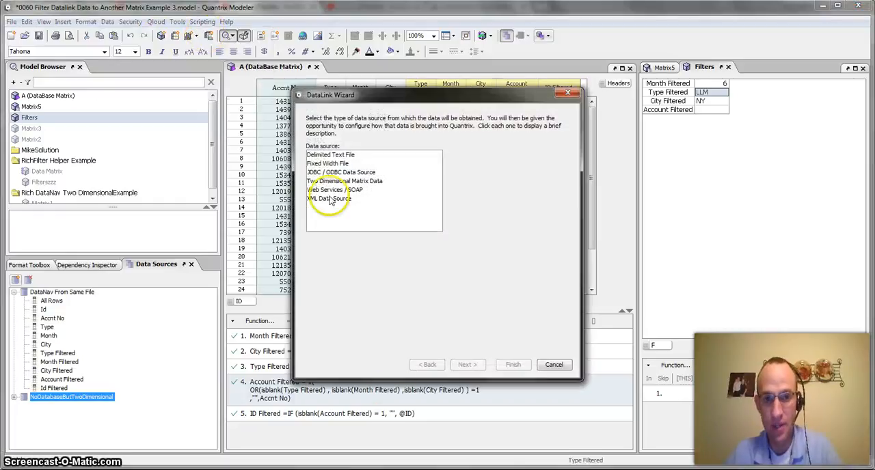
{"action": "left_click", "coordinate": [329, 182]}
{"action": "double_click", "coordinate": [321, 181]}
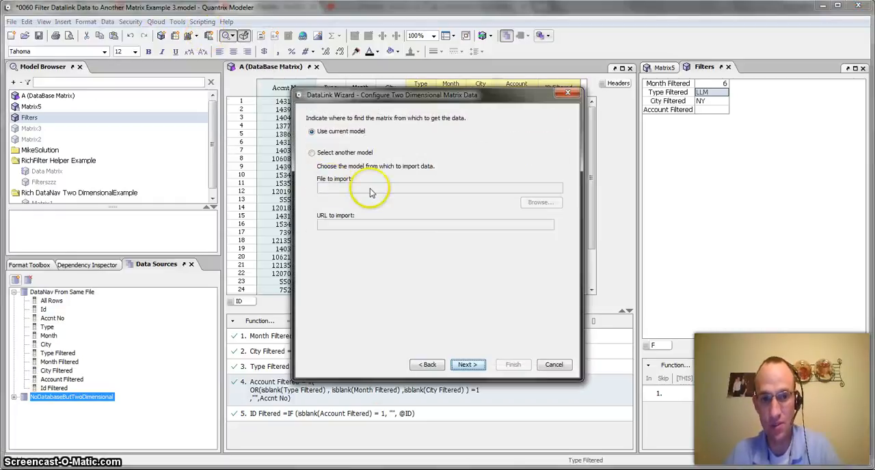
{"action": "left_click", "coordinate": [482, 364]}
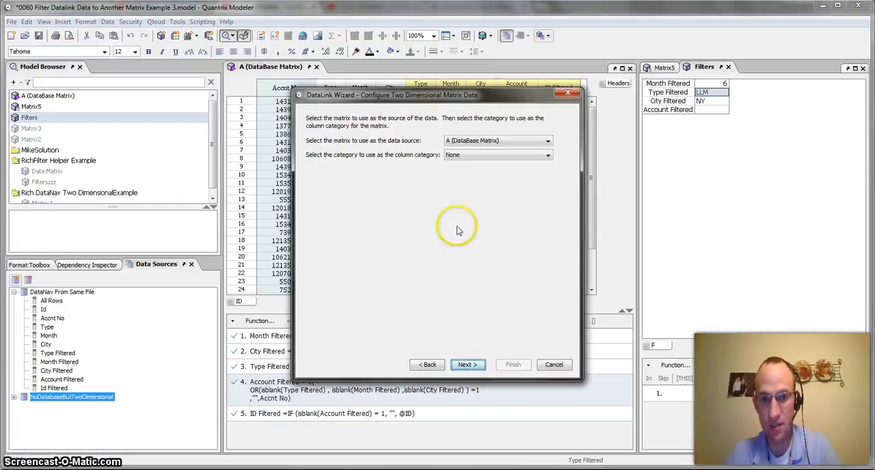
Use A (DataBase Matrix) as the DataLink source with Headers as the column category, and accept the data preview
{"action": "left_click", "coordinate": [490, 154]}
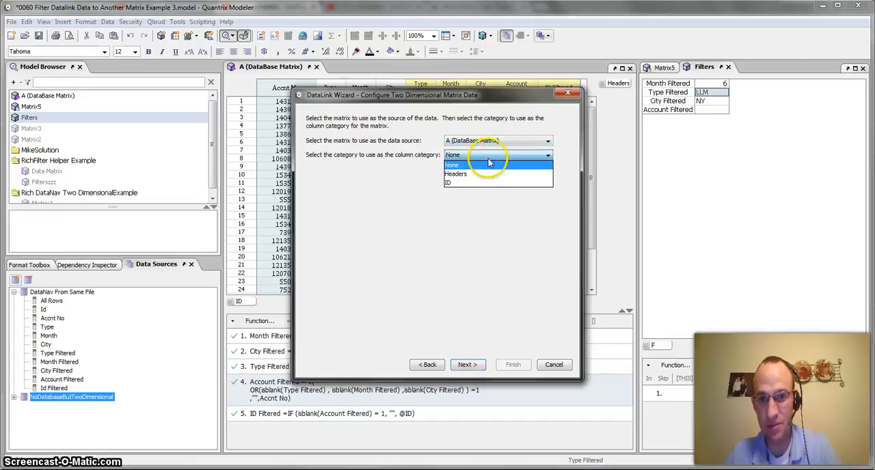
{"action": "left_click", "coordinate": [482, 172]}
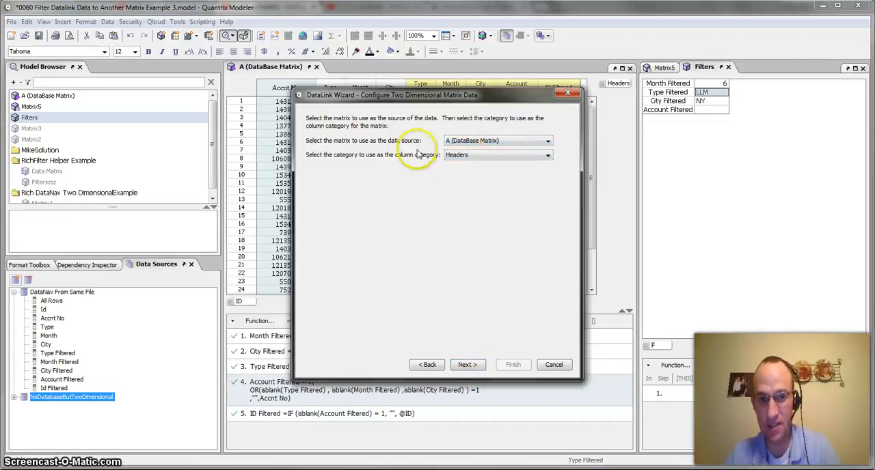
{"action": "left_click", "coordinate": [465, 365]}
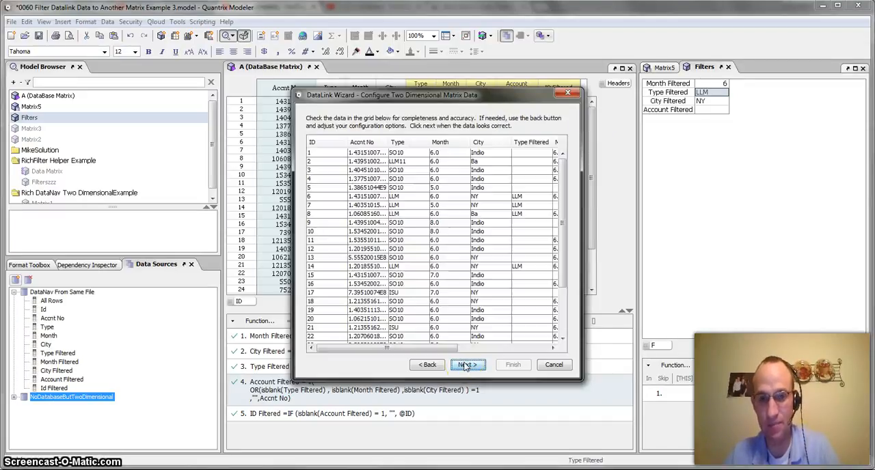
{"action": "left_click", "coordinate": [465, 365]}
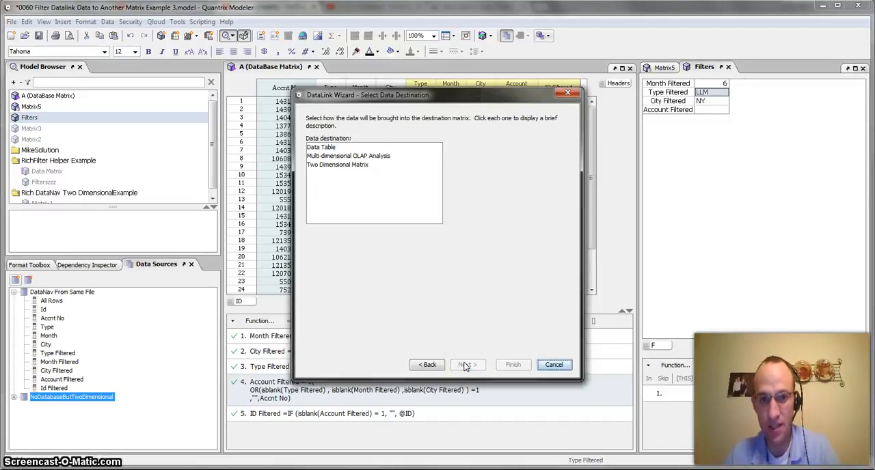
Choose Multi-dimensional OLAP Analysis as the data destination and import into a new matrix
{"action": "left_click", "coordinate": [361, 156]}
{"action": "left_click", "coordinate": [464, 365]}
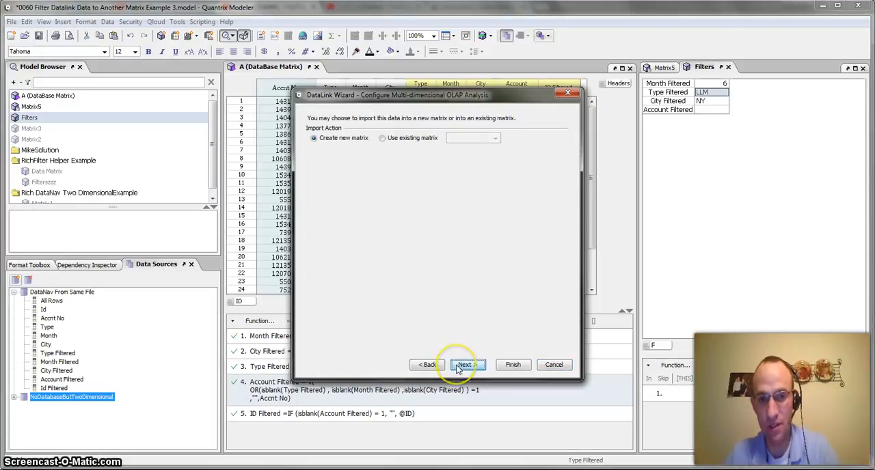
{"action": "left_click", "coordinate": [465, 365]}
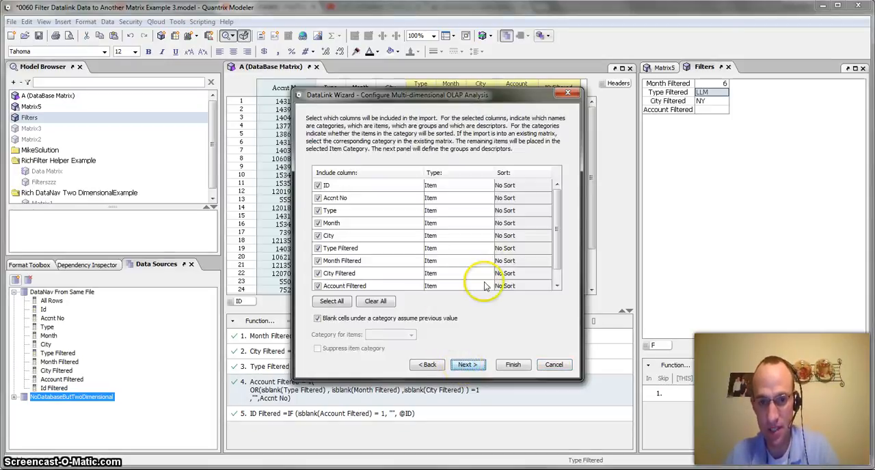
Include only the Type Filtered, Month Filtered, City Filtered, Account Filtered and ID Filtered columns in the import
{"action": "left_click", "coordinate": [375, 301]}
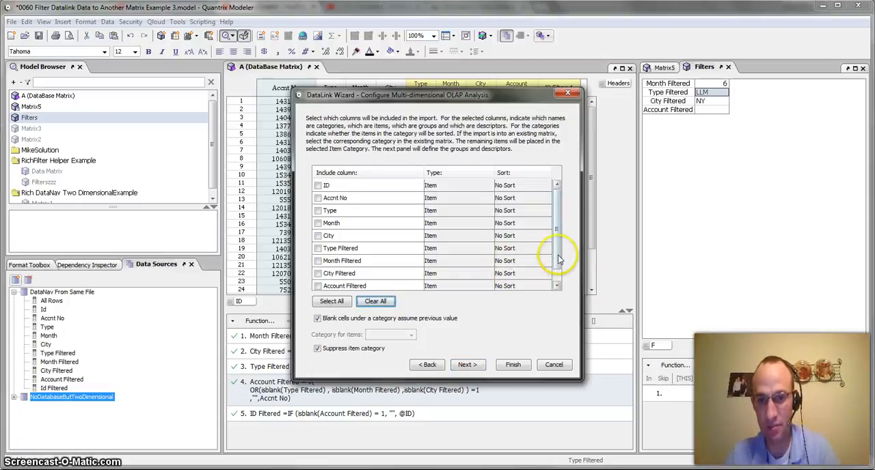
{"action": "left_click", "coordinate": [557, 286]}
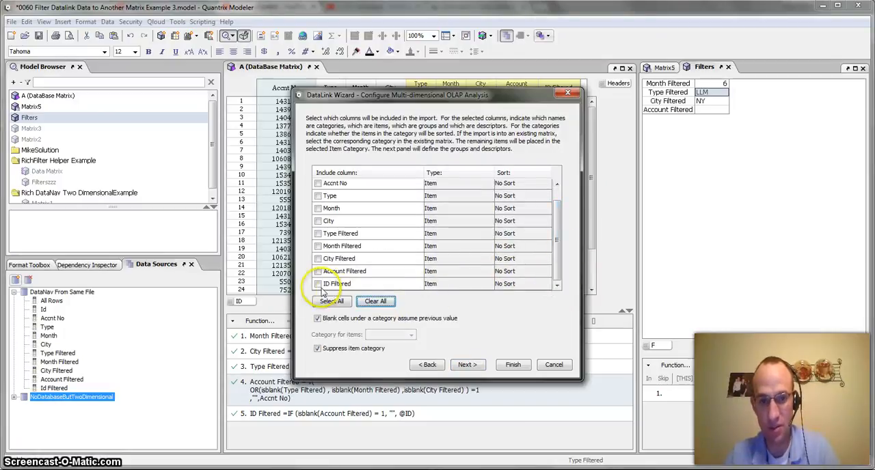
{"action": "left_click", "coordinate": [317, 234]}
{"action": "left_click", "coordinate": [317, 246]}
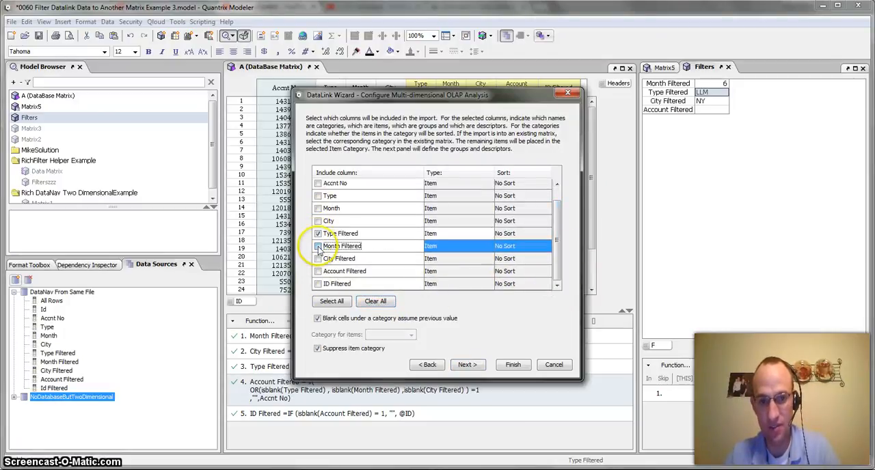
{"action": "left_click", "coordinate": [317, 258]}
{"action": "left_click", "coordinate": [317, 271]}
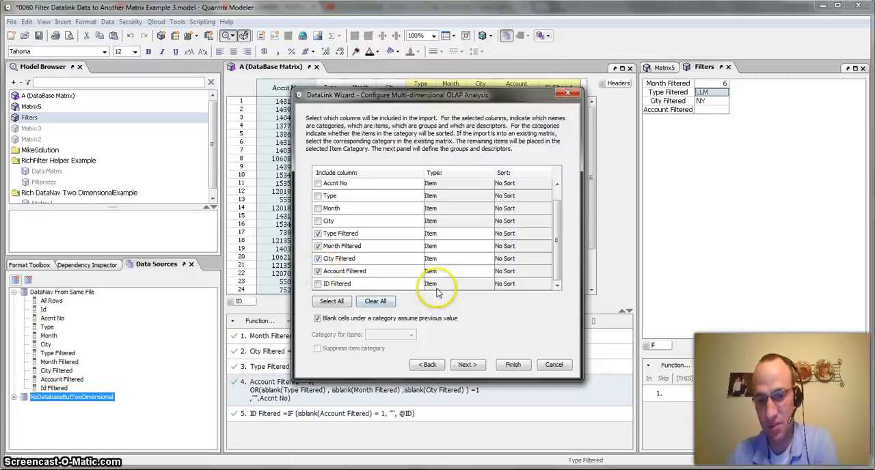
{"action": "left_click", "coordinate": [317, 284]}
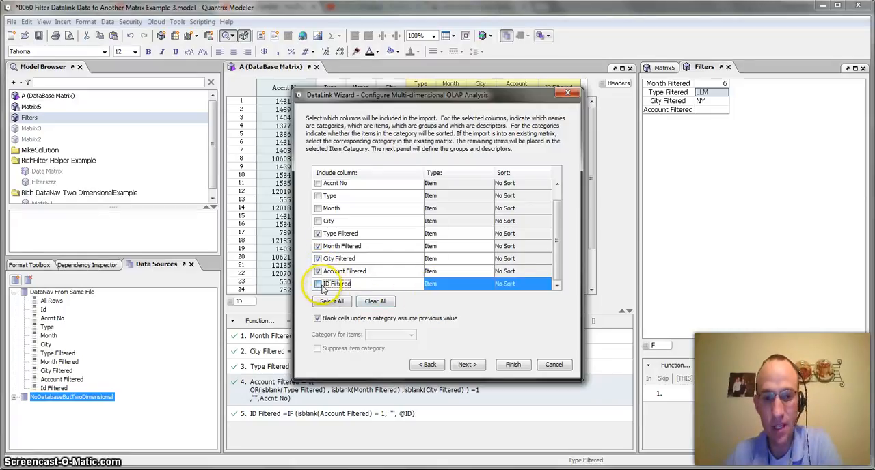
Set the ID Filtered column's type to Category and continue to the summarization settings
{"action": "left_click", "coordinate": [443, 283]}
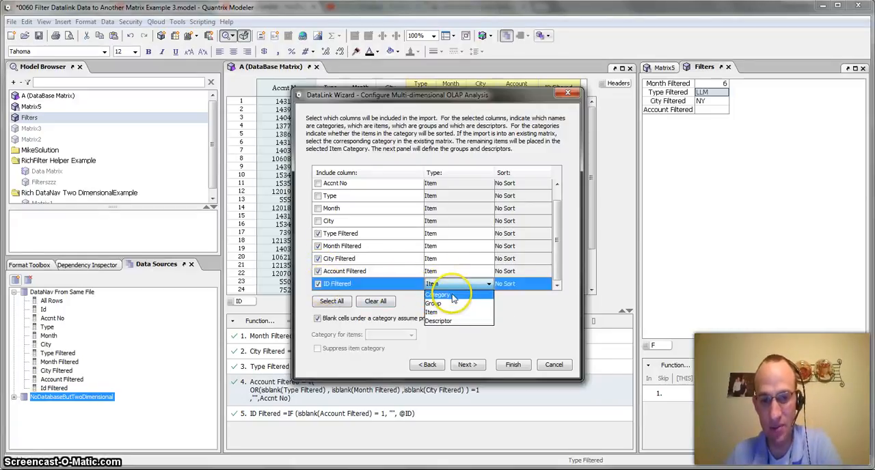
{"action": "left_click", "coordinate": [452, 296]}
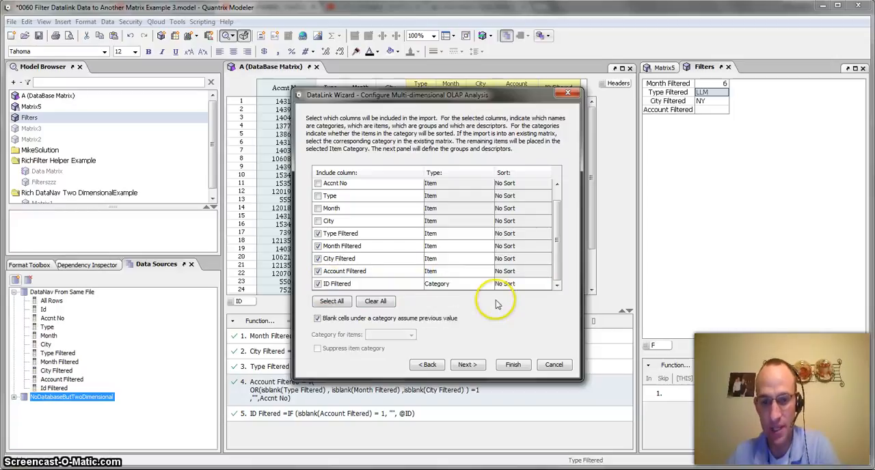
{"action": "left_click", "coordinate": [468, 365]}
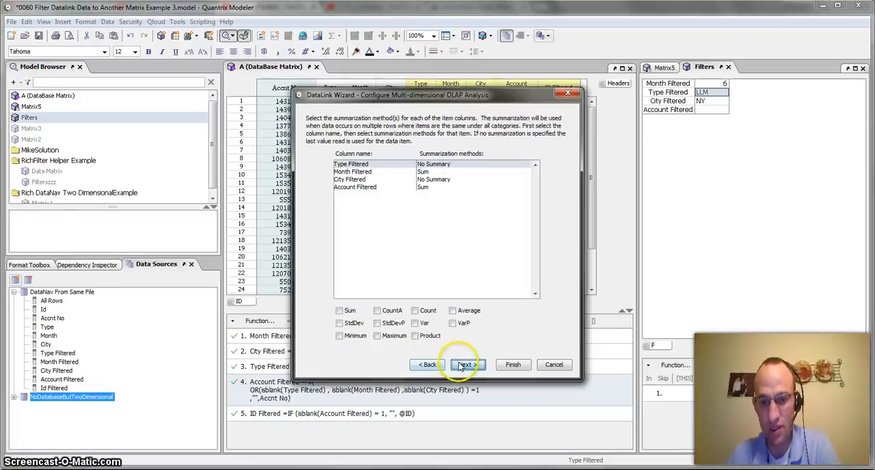
Remove the Sum summarization from the Month Filtered and Account Filtered columns
{"action": "left_click", "coordinate": [352, 172]}
{"action": "left_click", "coordinate": [352, 311]}
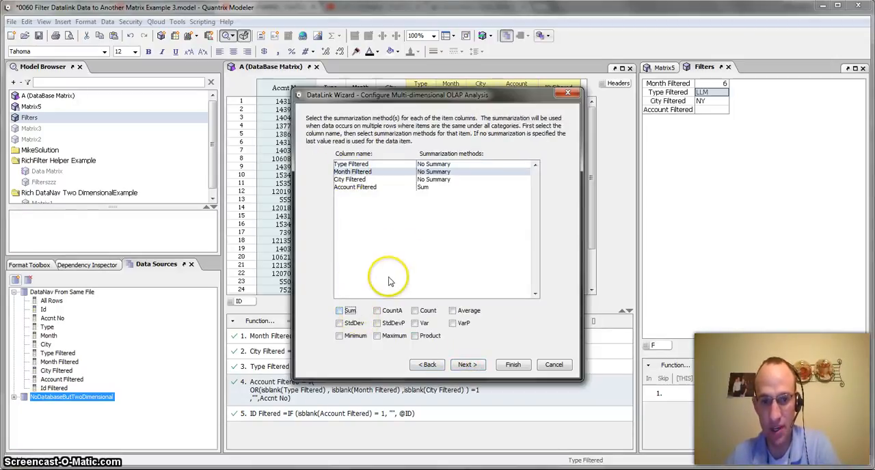
{"action": "left_click", "coordinate": [355, 188]}
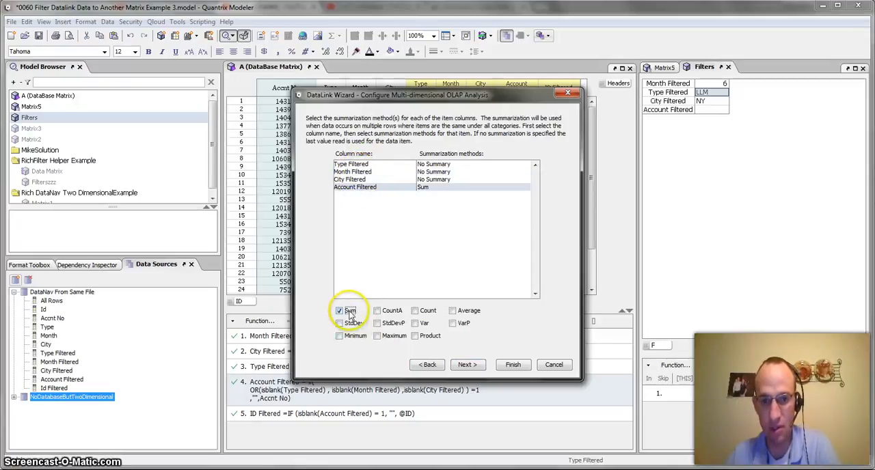
{"action": "left_click", "coordinate": [349, 313]}
Finish the DataLink with removal of previously imported items missing from updates enabled, and arrange the new matrix above the database matrix
{"action": "left_click", "coordinate": [457, 365]}
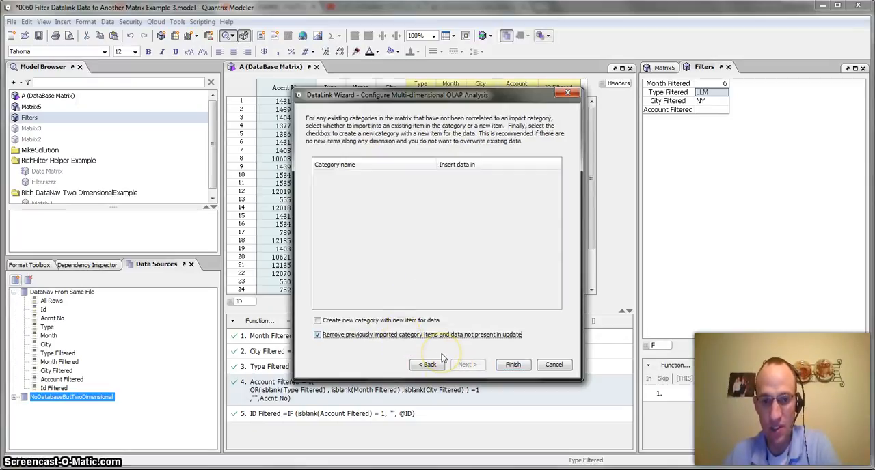
{"action": "left_click", "coordinate": [514, 365]}
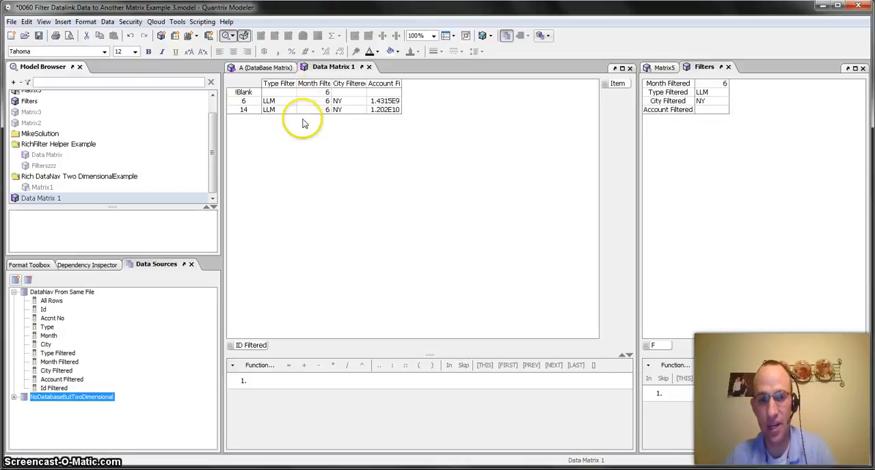
{"action": "left_click_drag", "start_coordinate": [333, 71], "coordinate": [418, 251]}
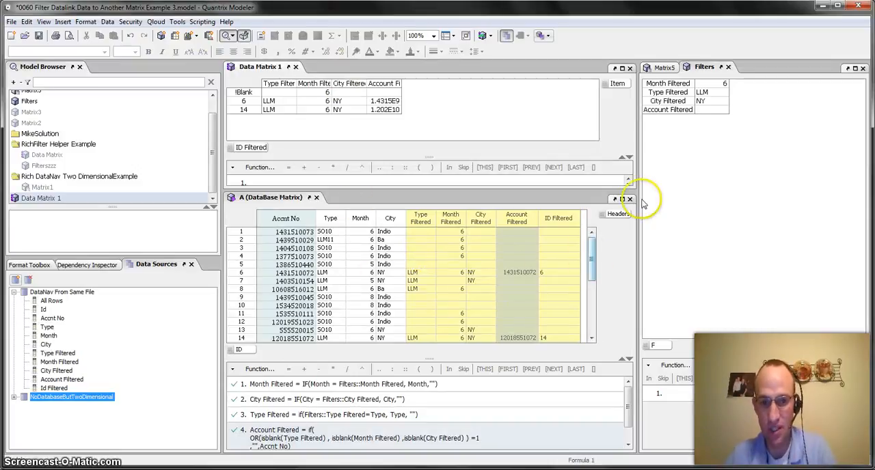
In the Filters matrix, set City Filtered to Indio and Type Filtered to SO10
{"action": "left_click", "coordinate": [708, 93]}
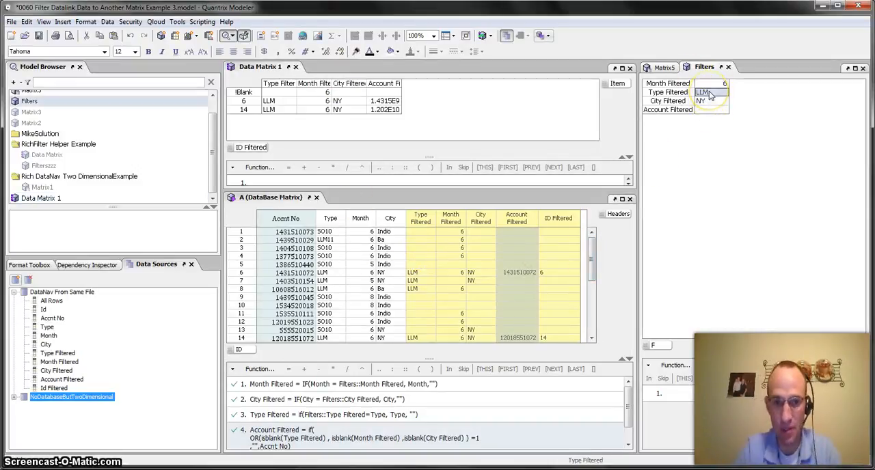
{"action": "double_click", "coordinate": [710, 95]}
{"action": "key", "text": "Return"}
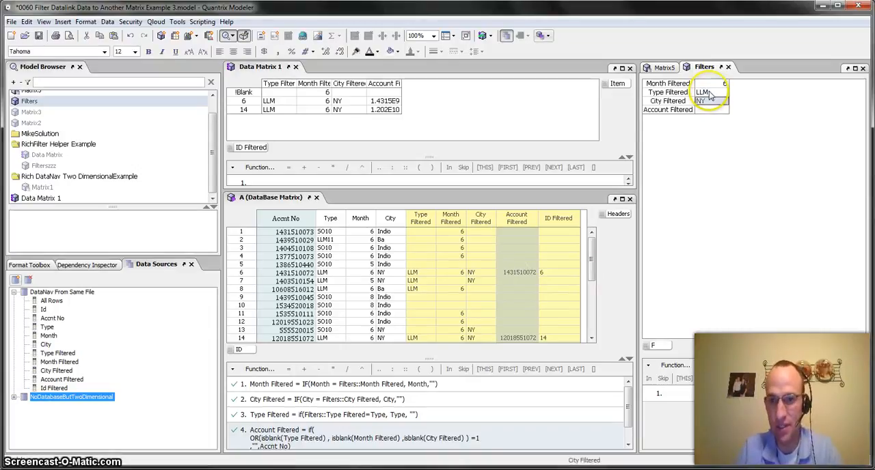
{"action": "key", "text": "BackSpace"}
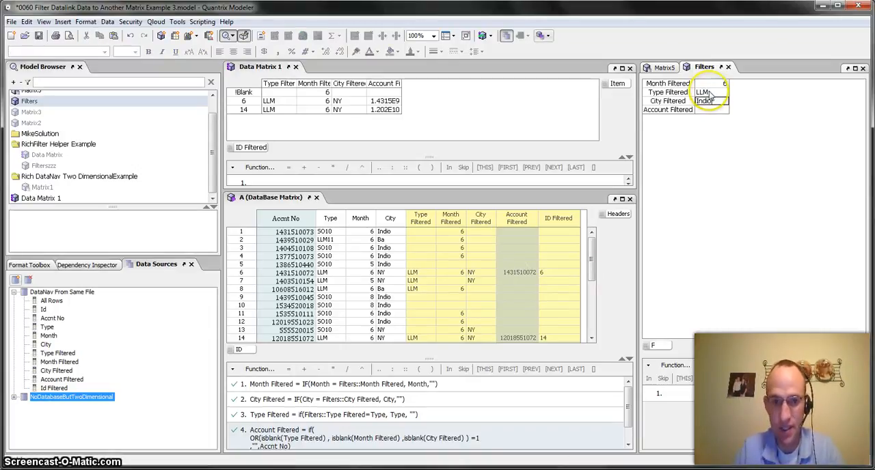
{"action": "left_click", "coordinate": [709, 93]}
{"action": "type", "text": "SO10"}
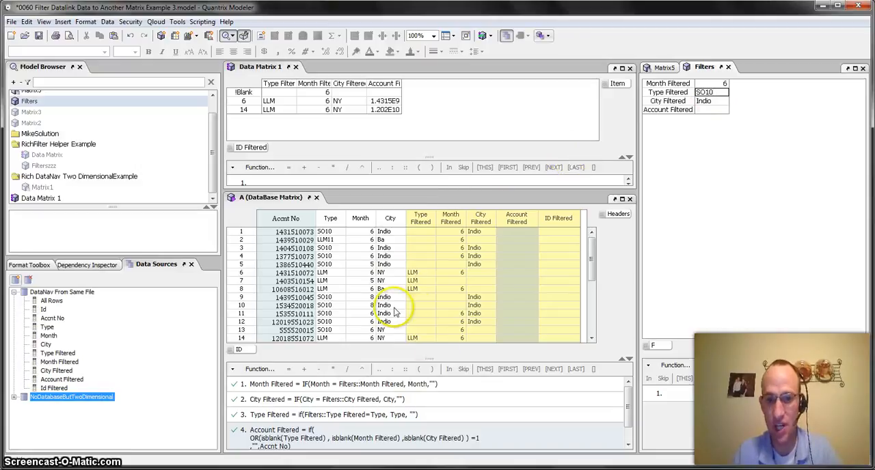
{"action": "key", "text": "Return"}
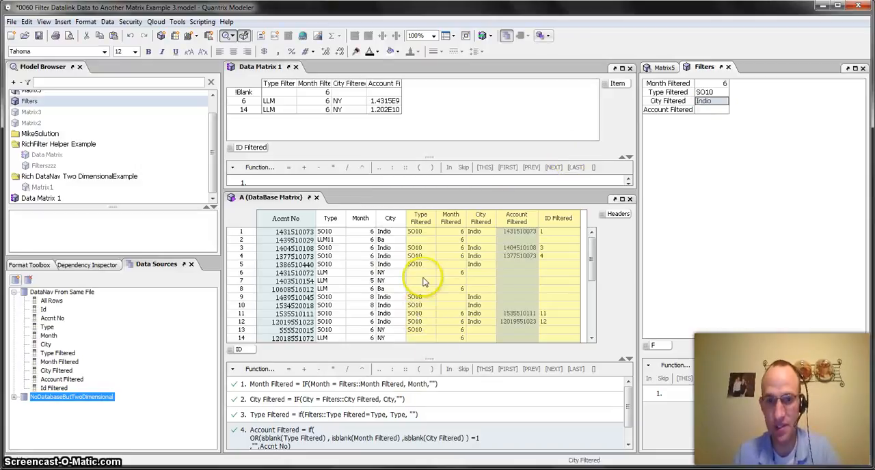
Update the DataLink of Data Matrix 1 and look through the imported SO10 rows
{"action": "left_click", "coordinate": [420, 281]}
{"action": "left_click", "coordinate": [345, 101]}
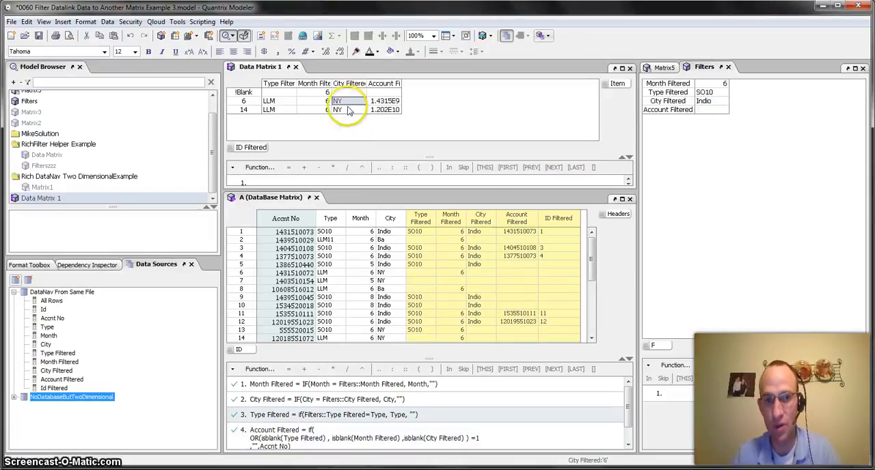
{"action": "left_click", "coordinate": [482, 37]}
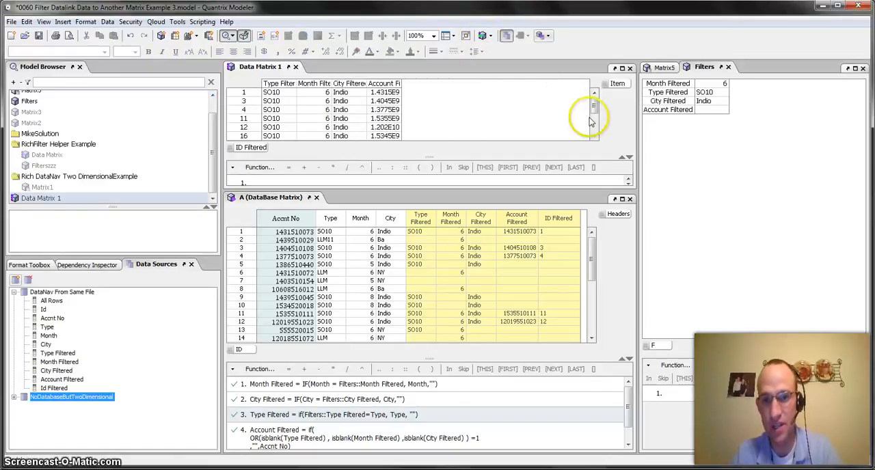
{"action": "mouse_move", "coordinate": [591, 113]}
{"action": "left_mouse_down"}
{"action": "mouse_move", "coordinate": [586, 147]}
{"action": "mouse_move", "coordinate": [596, 103]}
{"action": "left_mouse_up"}
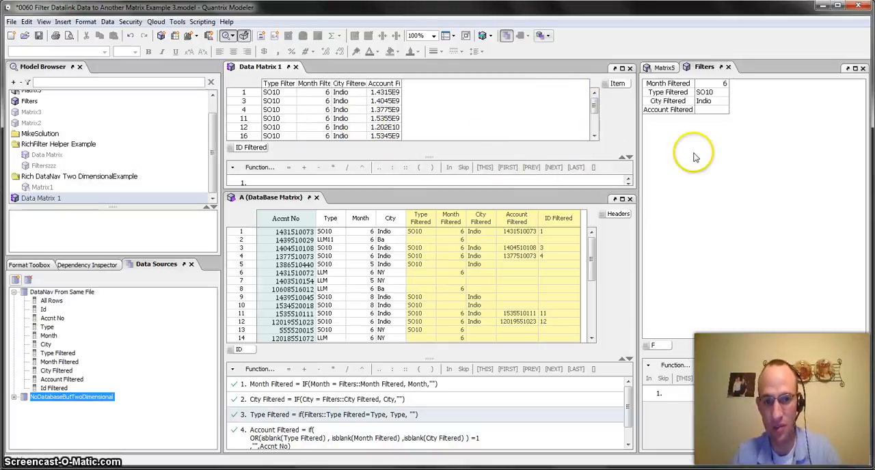
Set Type Filtered to LLM and City Filtered to NY in the Filters matrix
{"action": "left_click", "coordinate": [707, 93]}
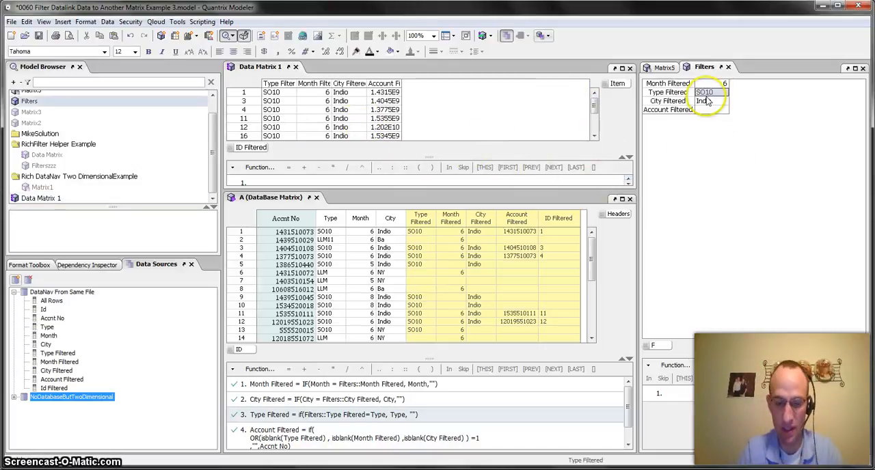
{"action": "left_click", "coordinate": [708, 93]}
{"action": "left_click", "coordinate": [706, 101]}
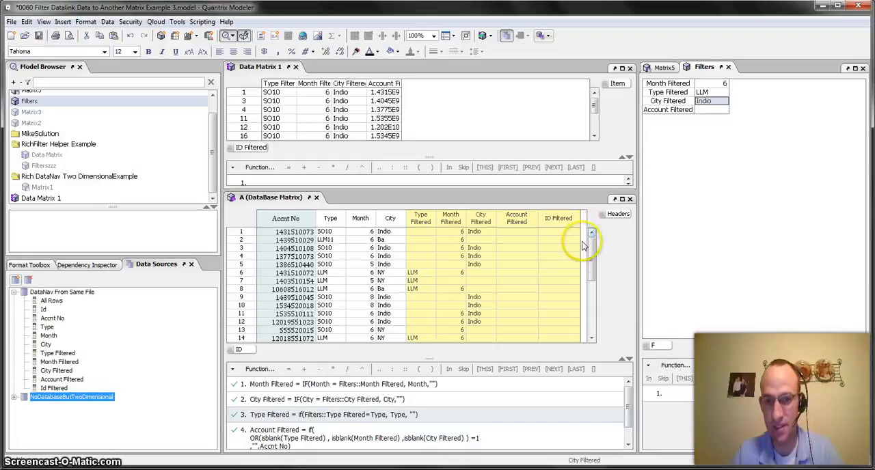
{"action": "left_click_drag", "start_coordinate": [593, 244], "coordinate": [595, 225]}
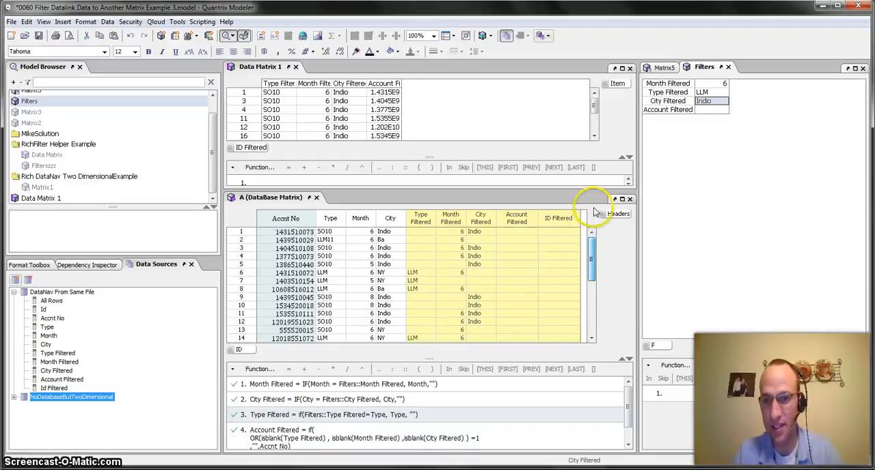
{"action": "left_click", "coordinate": [719, 101]}
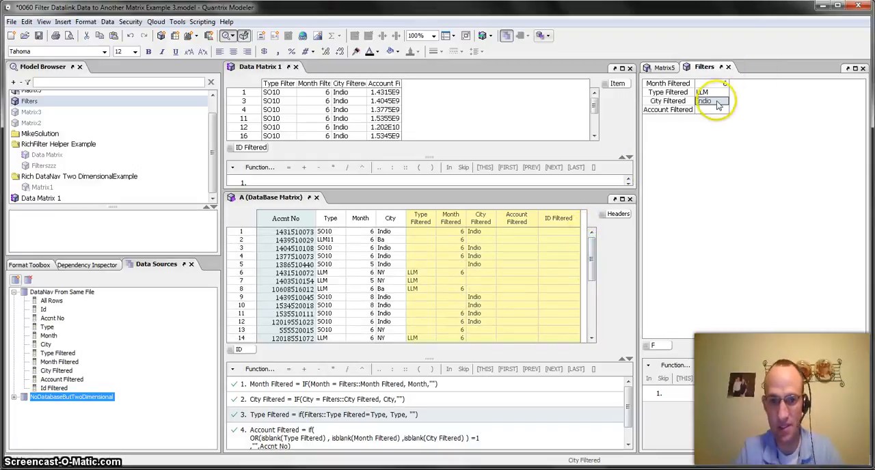
{"action": "type", "text": "NY"}
{"action": "key", "text": "Return"}
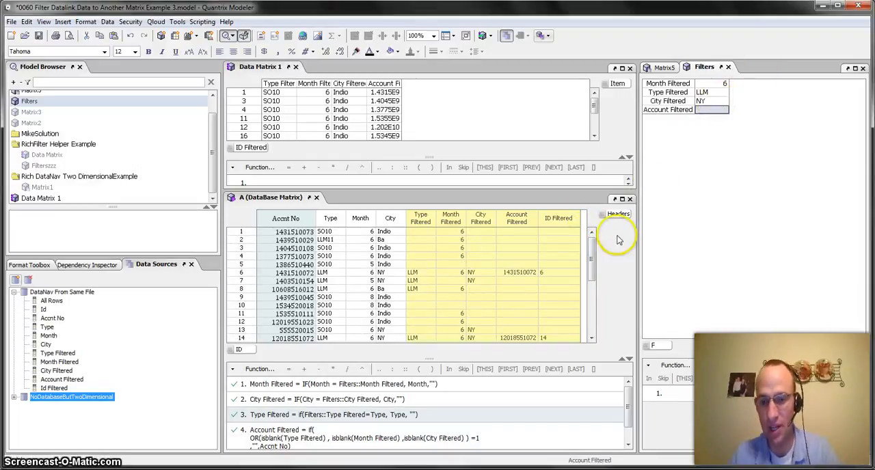
Check the matching LLM rows in the database matrix and update the DataLink of Data Matrix 1 again
{"action": "mouse_move", "coordinate": [591, 253]}
{"action": "left_mouse_down"}
{"action": "mouse_move", "coordinate": [595, 297]}
{"action": "mouse_move", "coordinate": [596, 251]}
{"action": "left_mouse_up"}
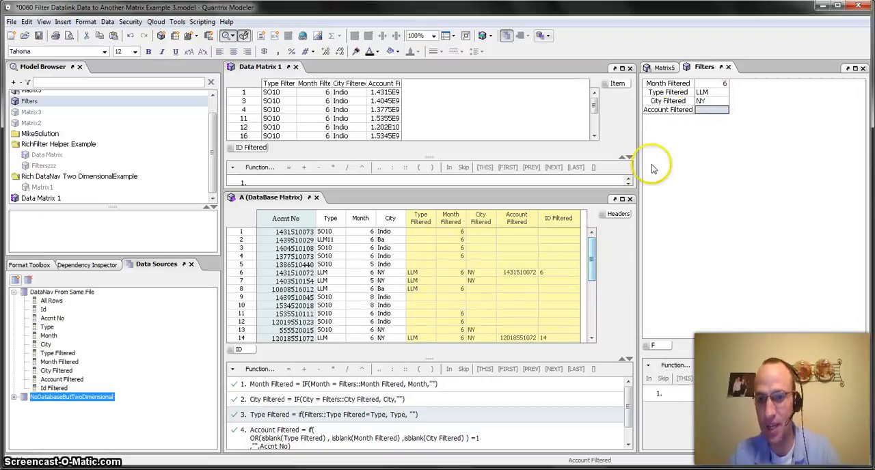
{"action": "left_click", "coordinate": [273, 119]}
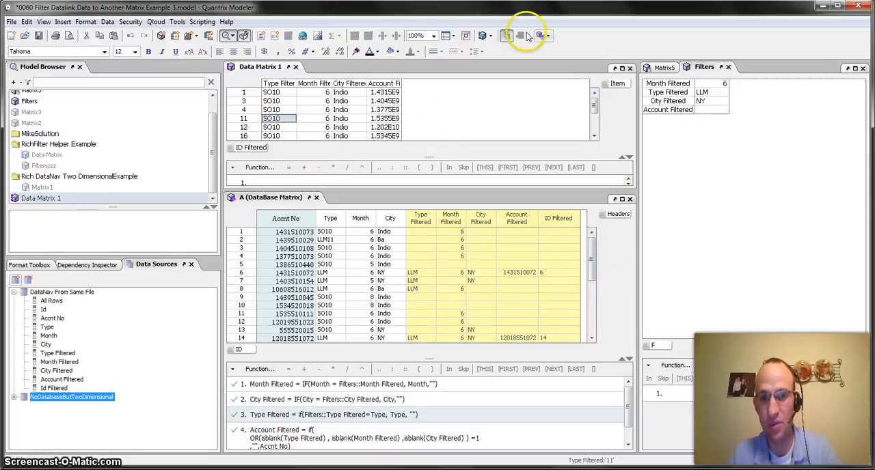
{"action": "left_click", "coordinate": [483, 36]}
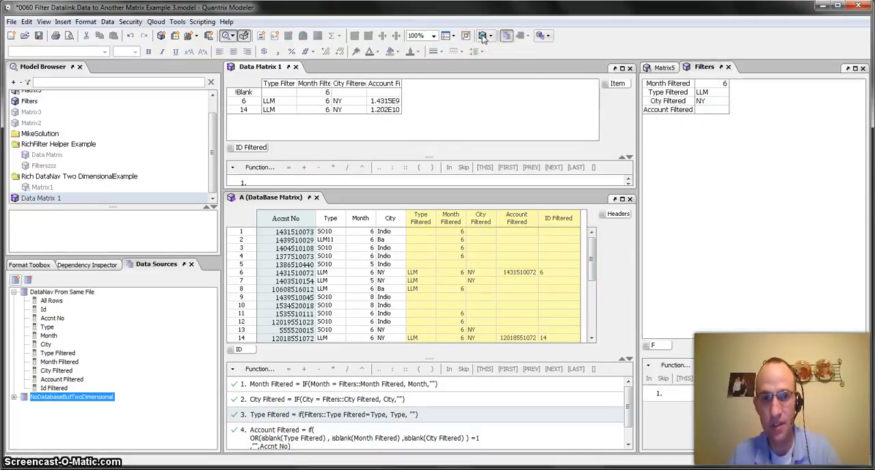
{"action": "left_click", "coordinate": [286, 87]}
{"action": "right_click", "coordinate": [286, 87]}
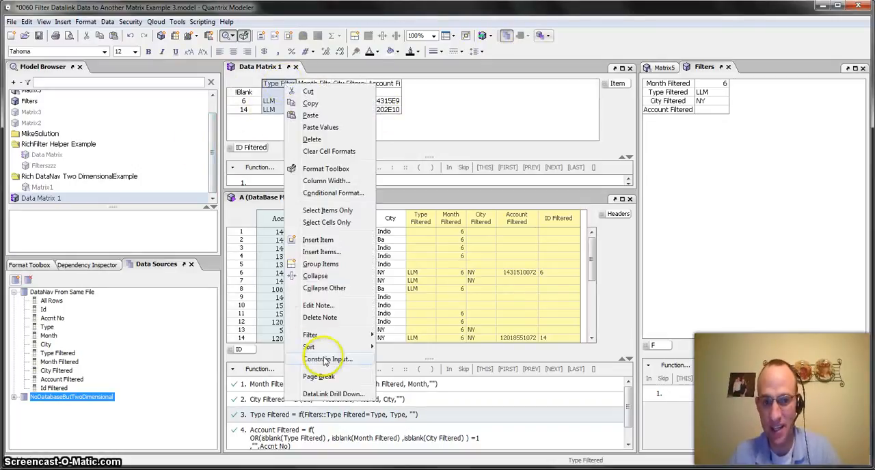
{"action": "mouse_move", "coordinate": [330, 339]}
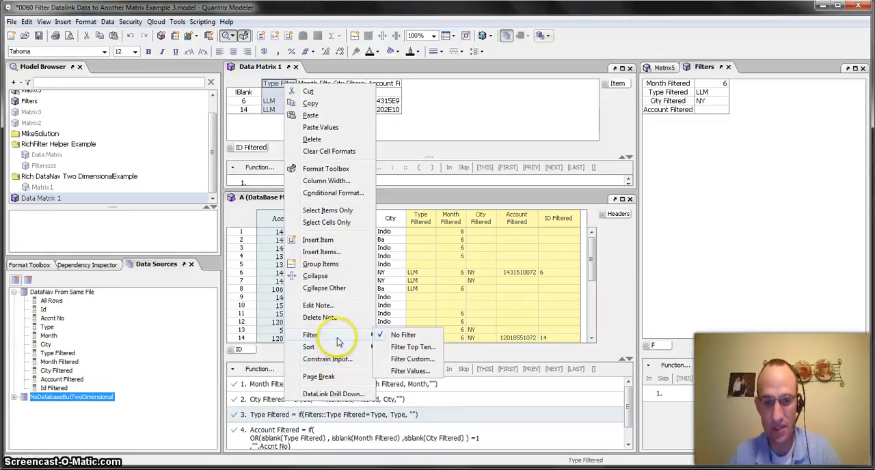
{"action": "mouse_move", "coordinate": [369, 335]}
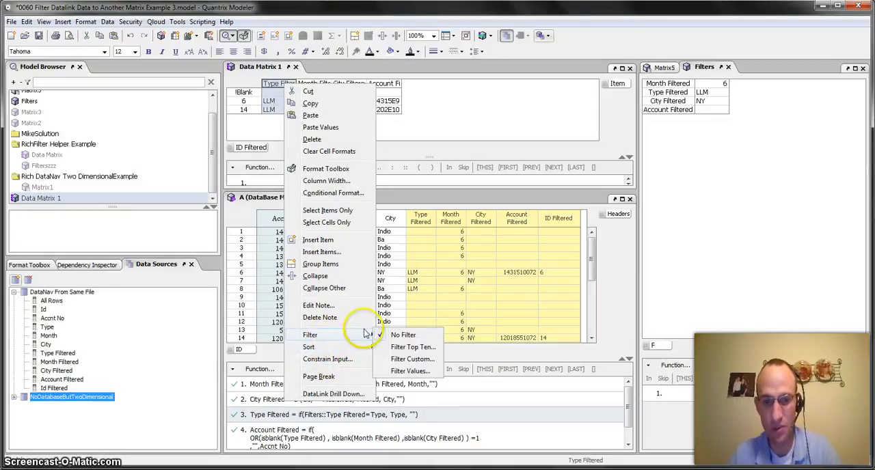
{"action": "left_click", "coordinate": [404, 362]}
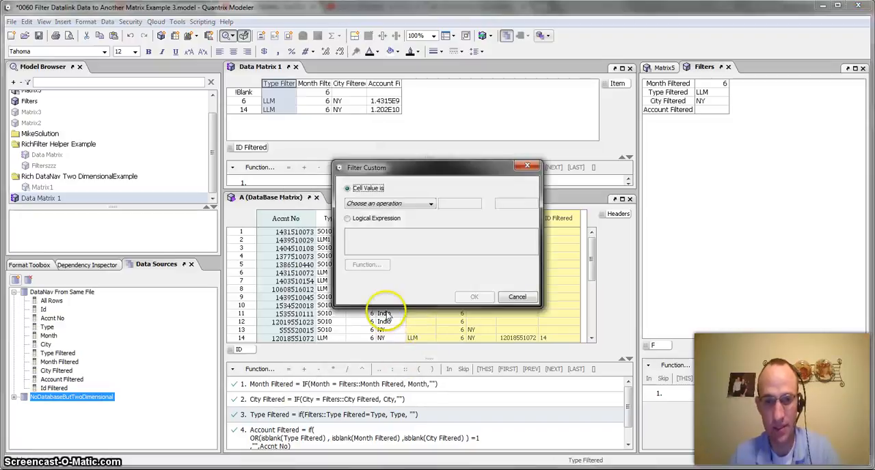
{"action": "left_click", "coordinate": [352, 219]}
{"action": "type", "text": "@"}
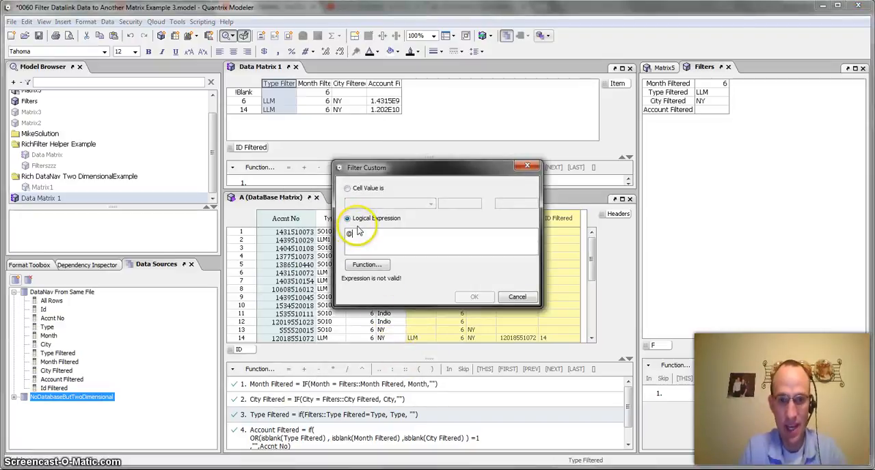
{"action": "type", "text": "DesMatri"}
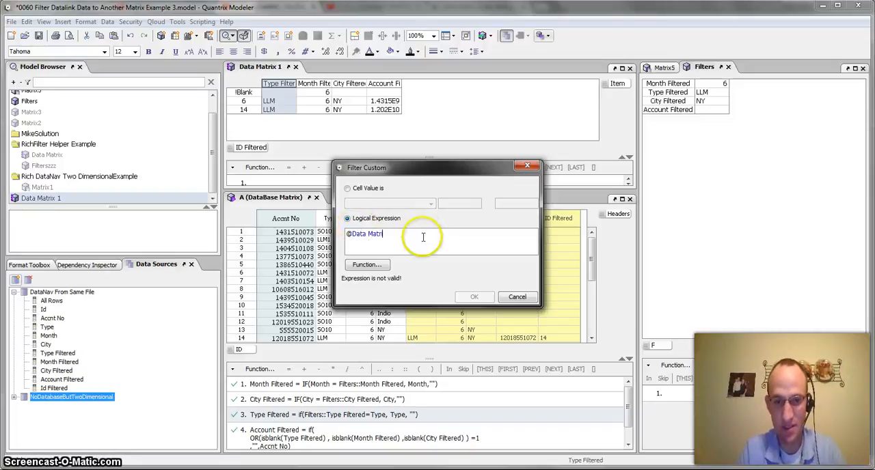
{"action": "type", "text": "x1::I"}
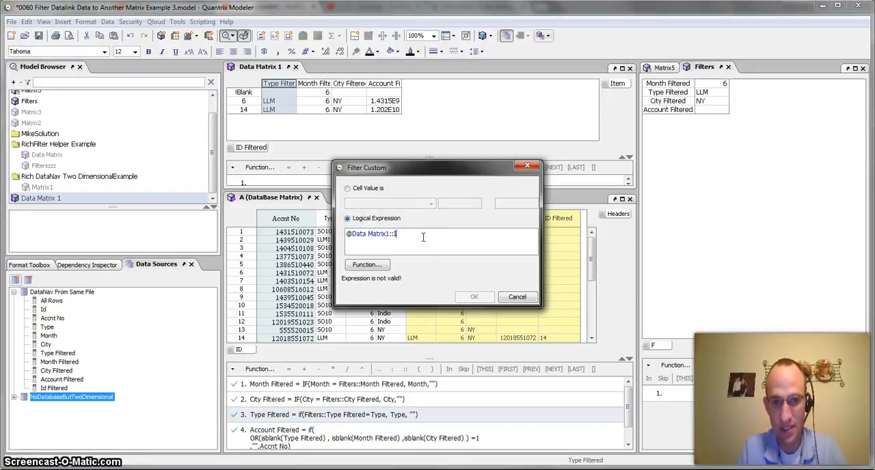
{"action": "type", "text": "D Filtered <> \"!Blank"}
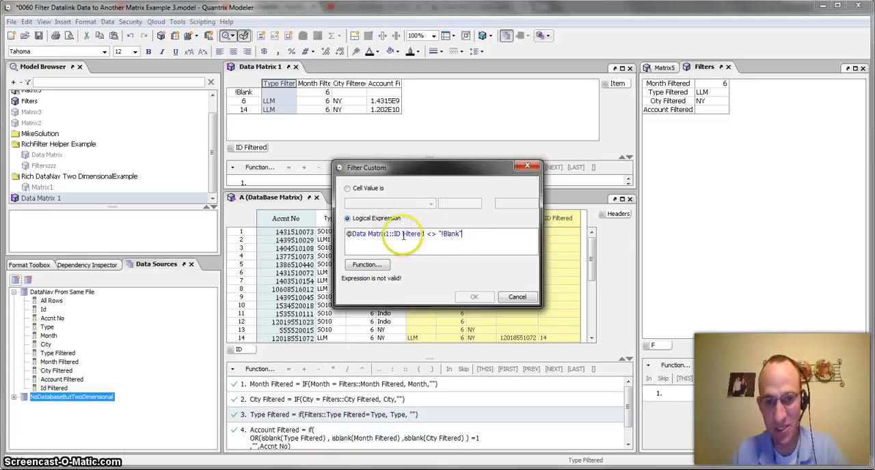
Correct the matrix name in the filter expression to "Data Matrix 1" with a space before the 1, and apply the filter
{"action": "left_click", "coordinate": [424, 234]}
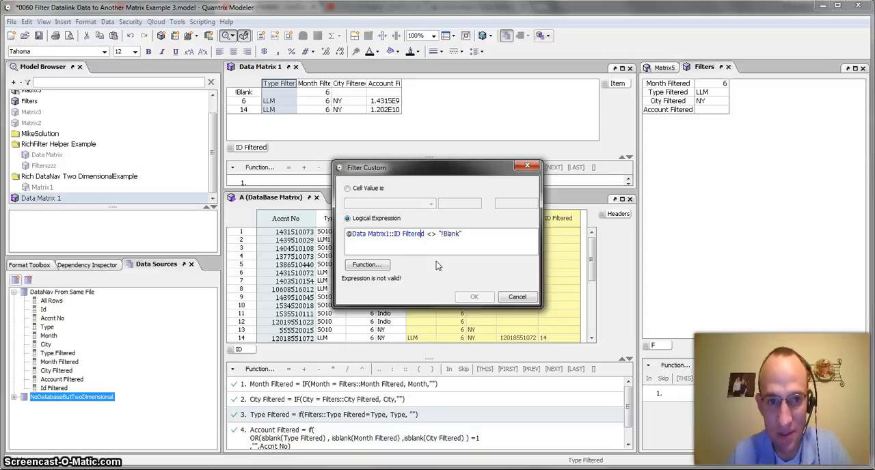
{"action": "key", "text": "ctrl+Left"}
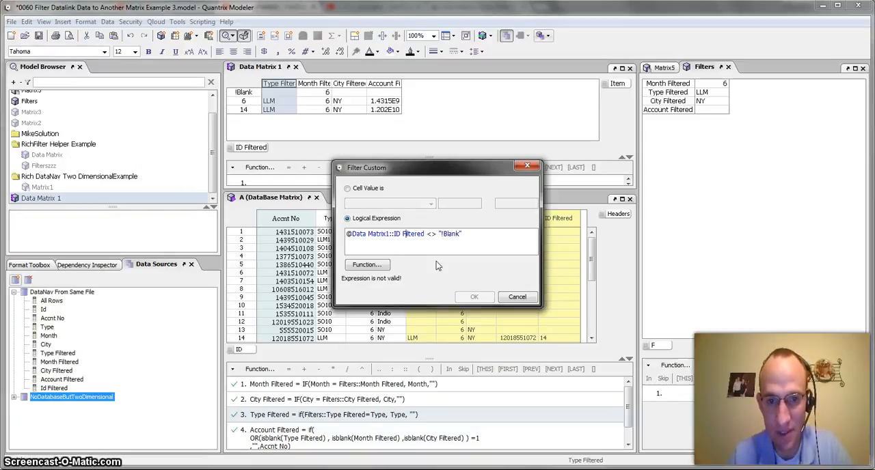
{"action": "key", "text": "Left"}
{"action": "key", "text": "Left"}
{"action": "key", "text": "Left"}
{"action": "key", "text": "Left"}
{"action": "key", "text": "Left"}
{"action": "key", "text": "Left"}
{"action": "key", "text": "Left"}
{"action": "key", "text": "Left"}
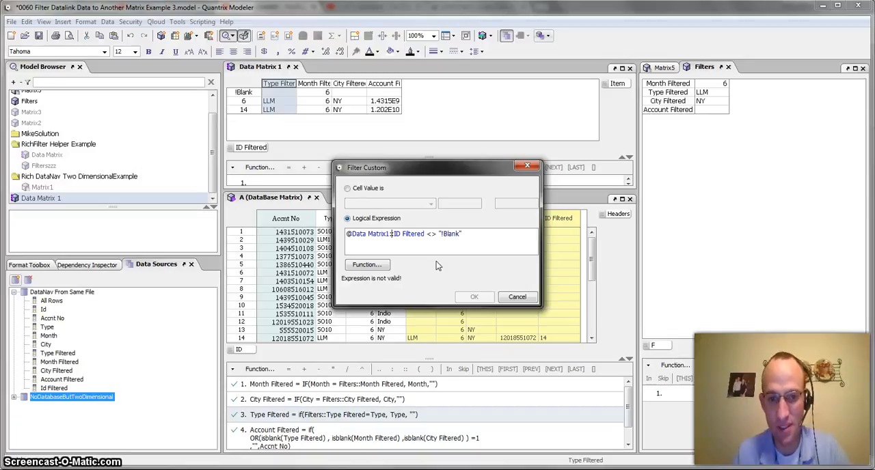
{"action": "key", "text": "Right"}
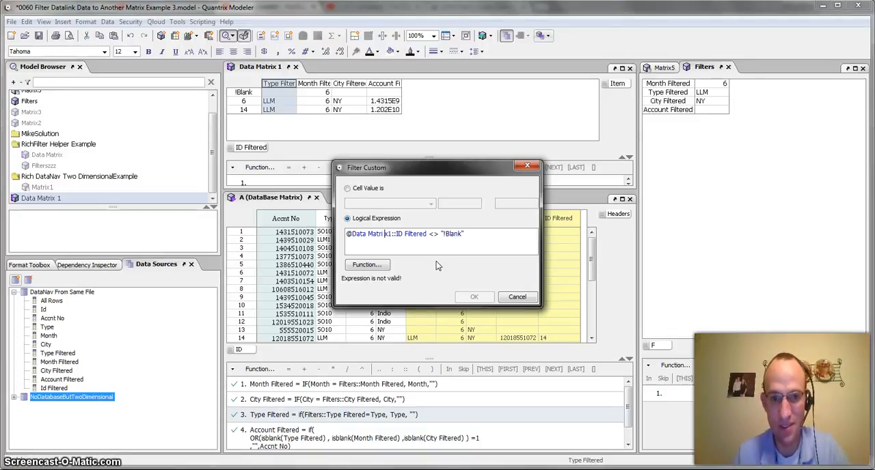
{"action": "key", "text": "BackSpace"}
{"action": "key", "text": "Right"}
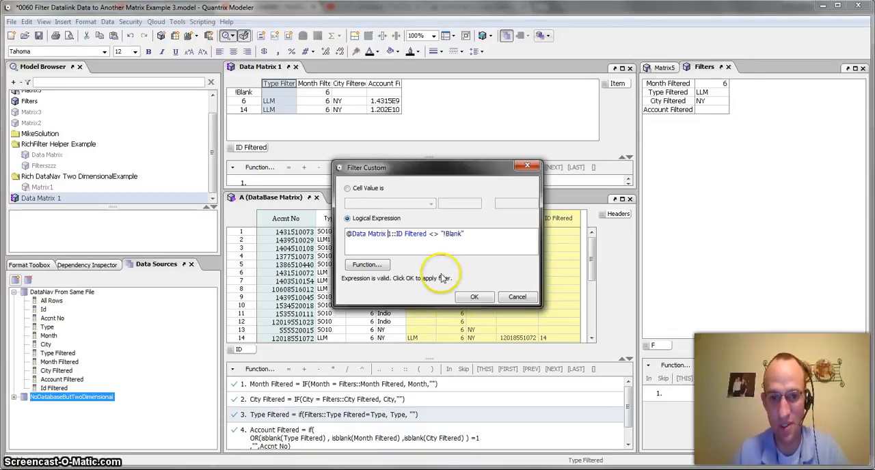
{"action": "left_click", "coordinate": [475, 296]}
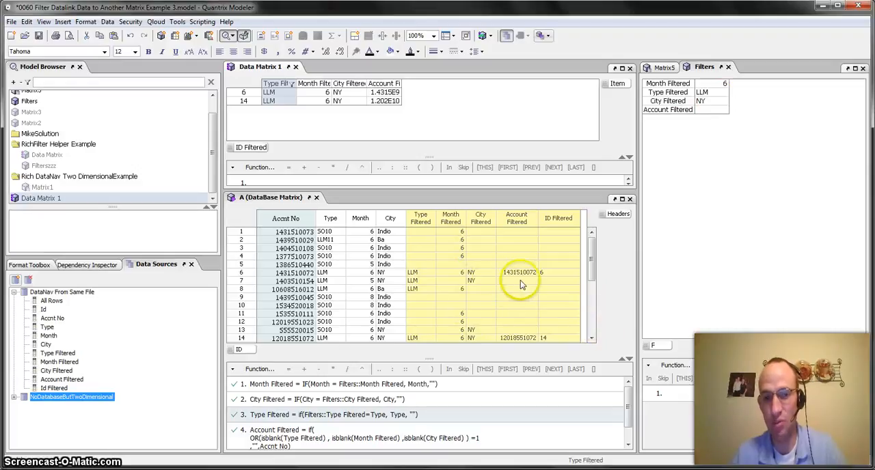
Switch to the PowerPoint presentation and go to its contact slide
{"action": "key", "text": "alt+Tab"}
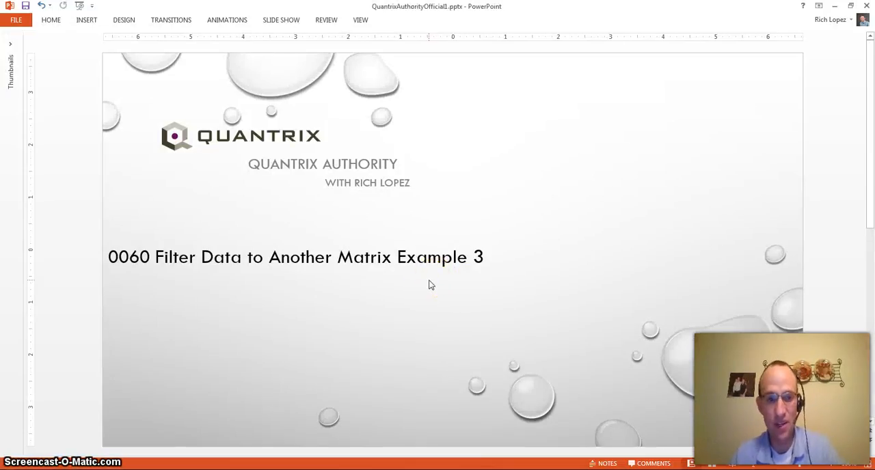
{"action": "scroll", "coordinate": [430, 285], "scroll_direction": "down", "scroll_amount": 1}
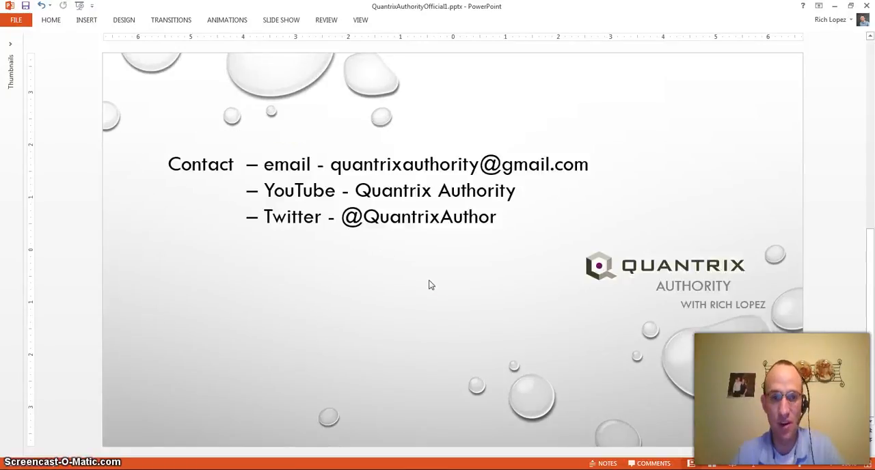